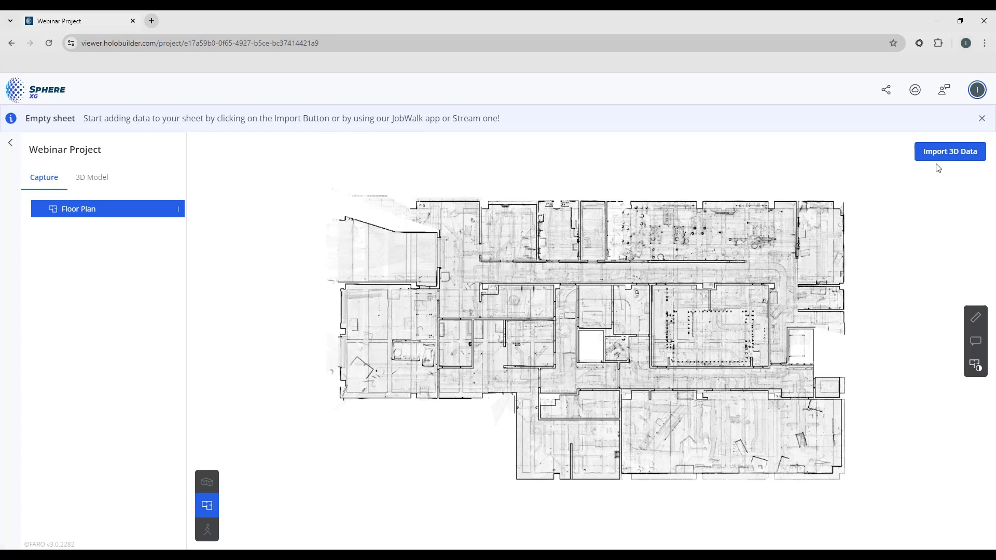
- Pick UTSW Hospital Level1 PC.e57 for a point-cloud upload from the computer via Import 3D Data
click(951, 157)
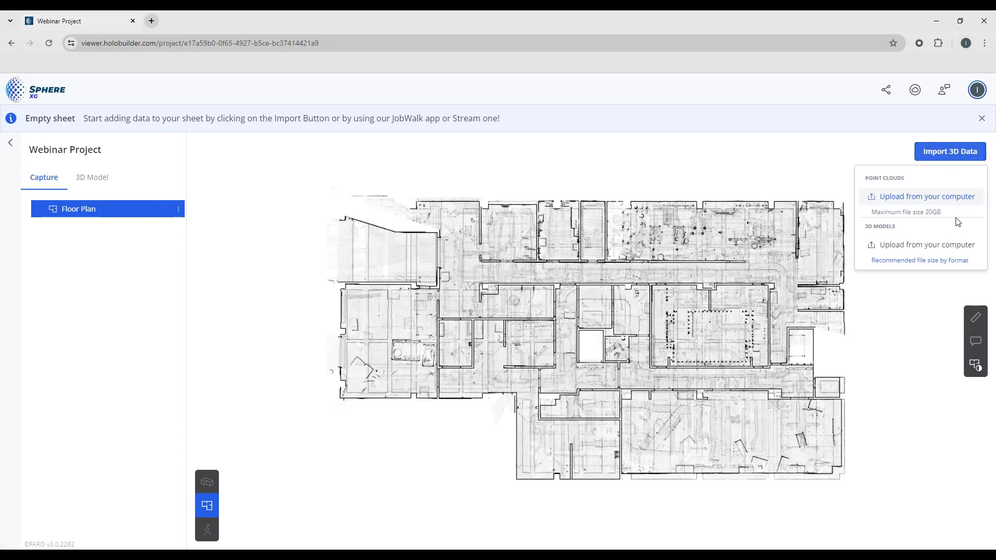
click(912, 200)
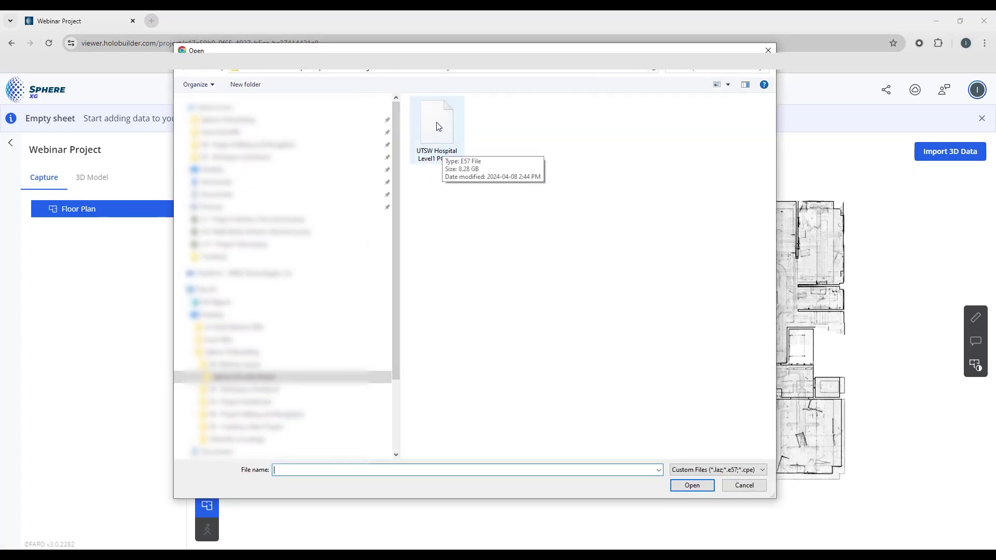
click(437, 126)
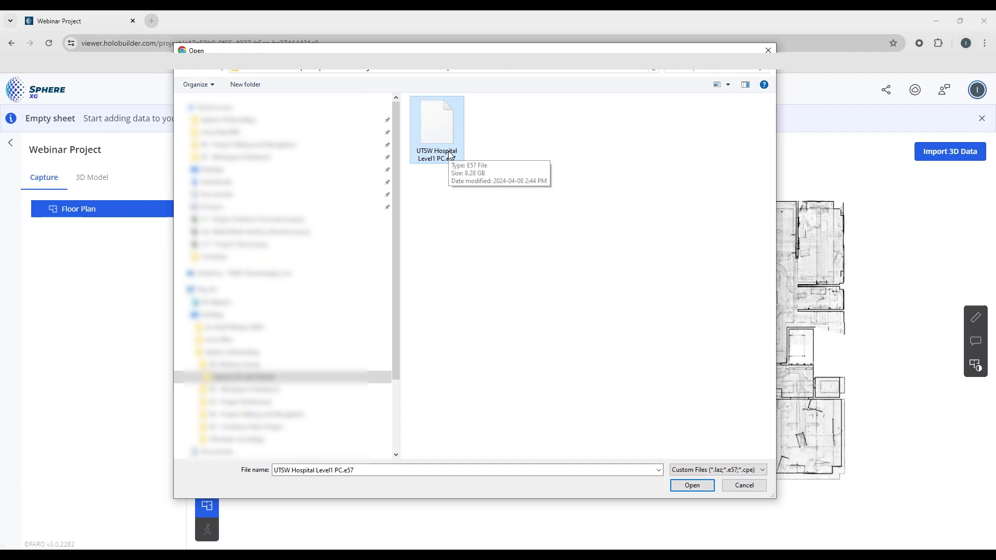
- Confirm the chosen file and rename the incoming point cloud to UTSW Level 1
click(692, 486)
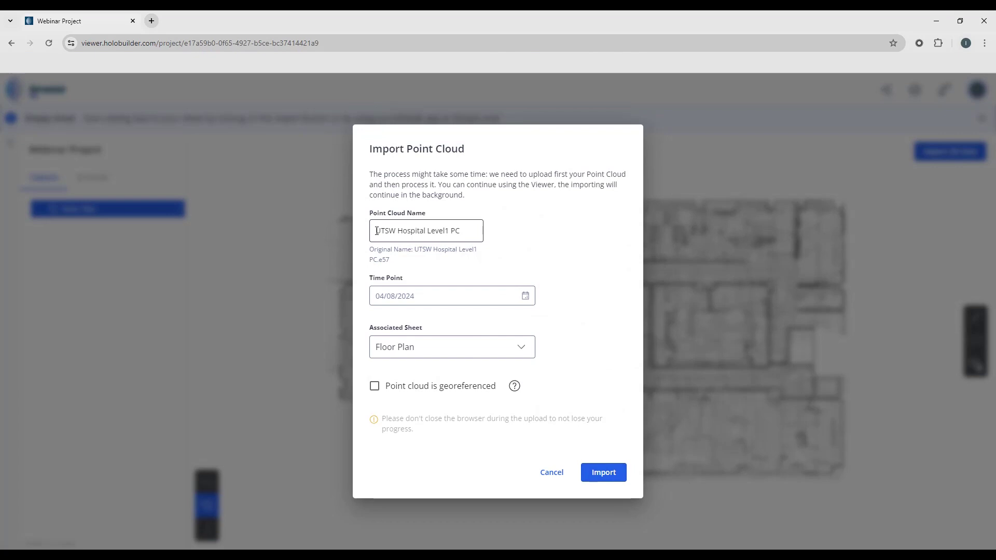
drag(377, 231, 466, 233)
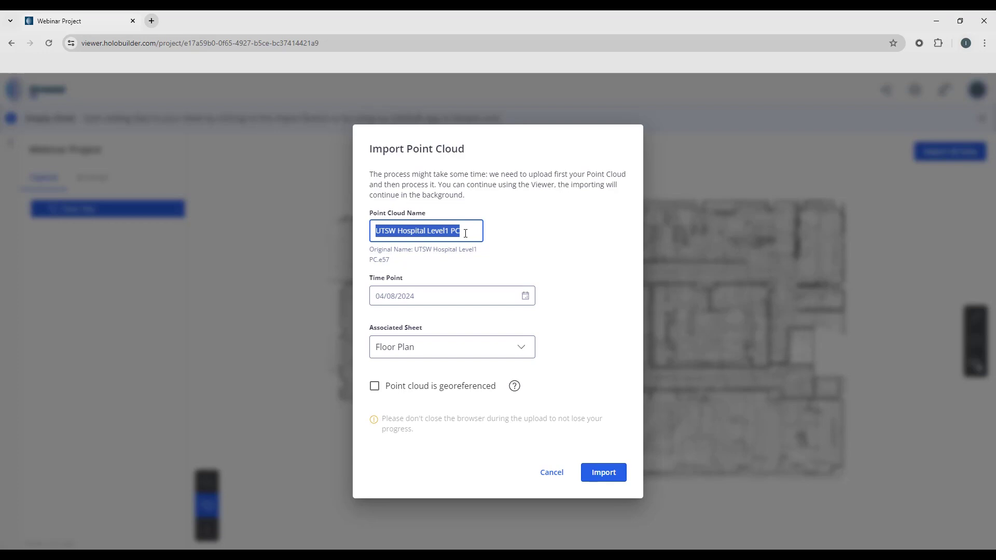
text(UTSW Level 1)
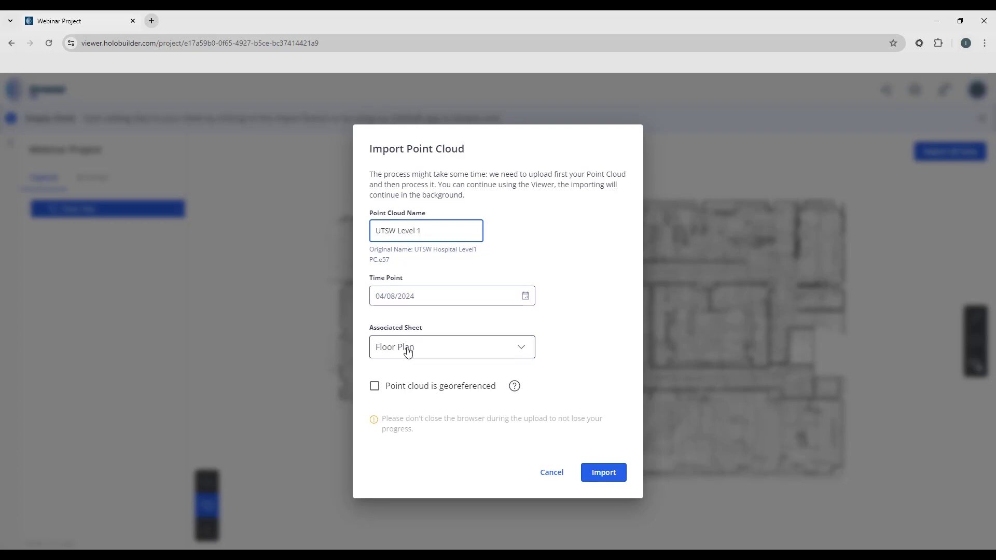
- Keep Floor Plan as the associated sheet and submit the point cloud import
click(438, 351)
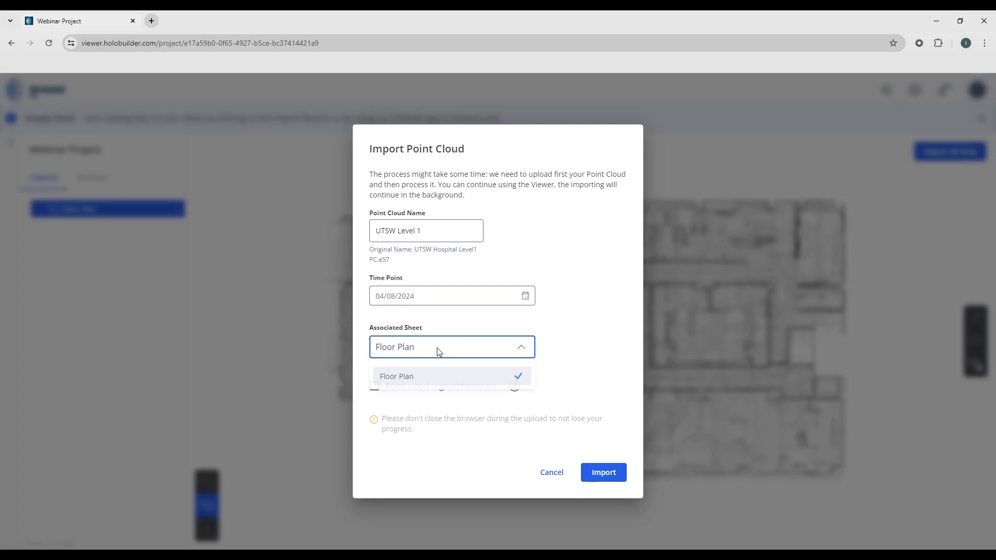
click(414, 349)
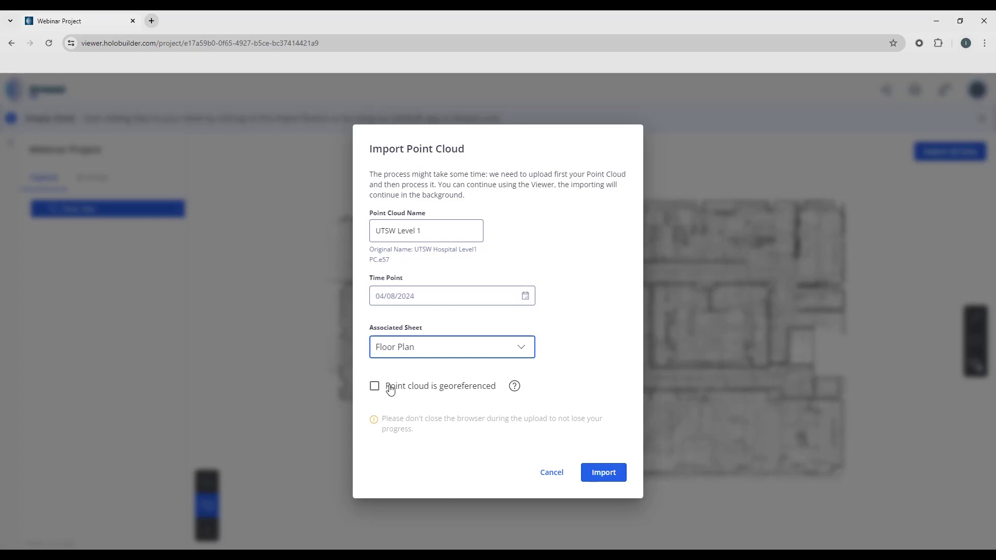
click(602, 476)
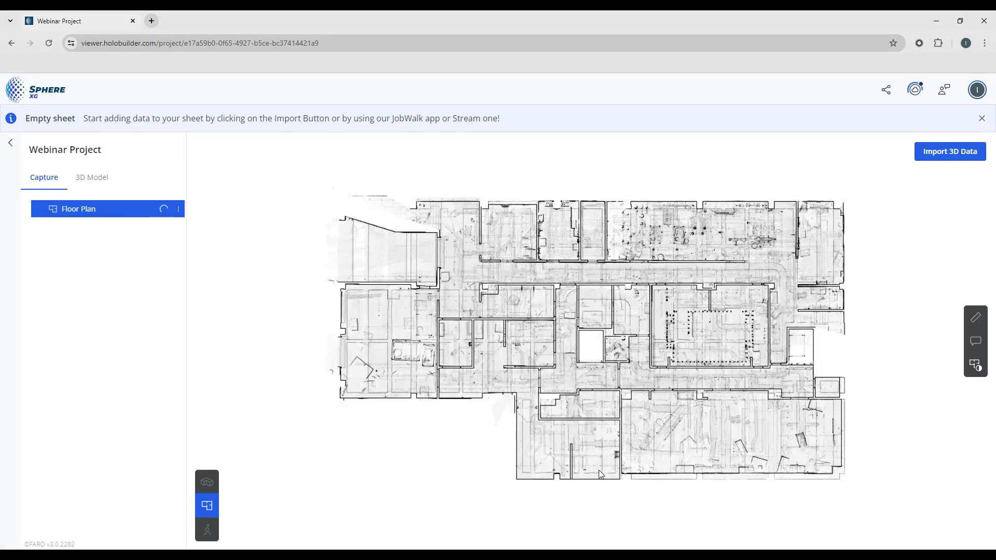
- Watch the UTSW Level 1 upload in Cloud Activity, then dismiss the success notice and panel
click(916, 96)
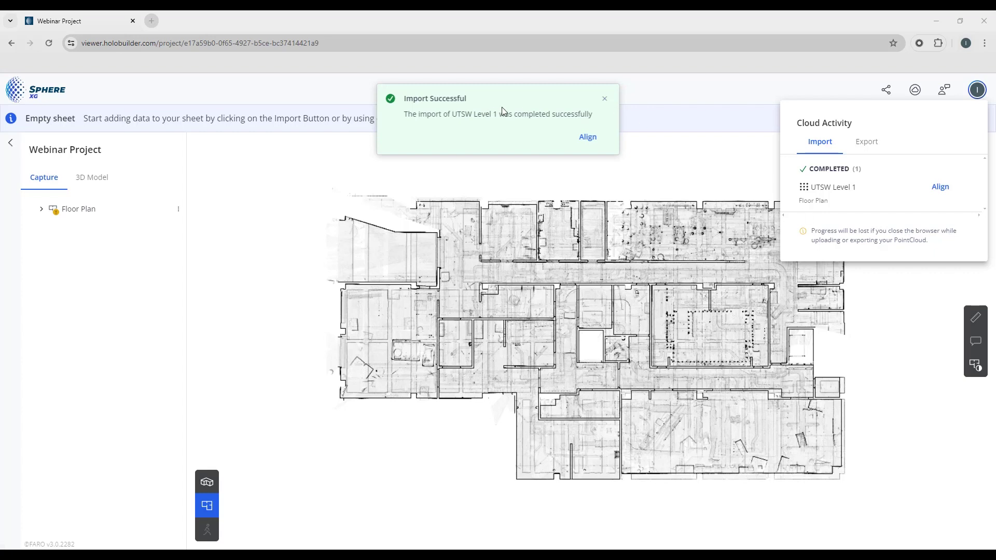
click(606, 101)
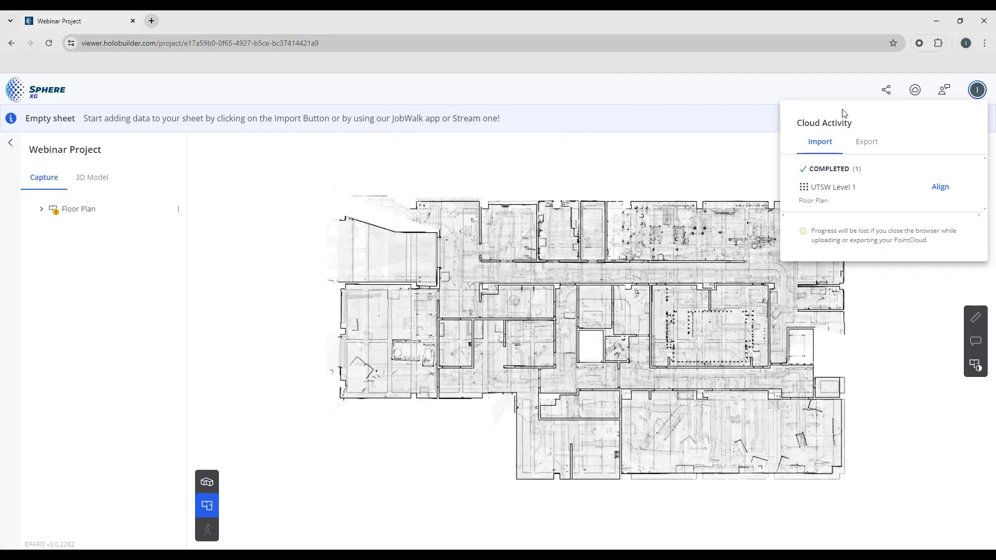
click(917, 91)
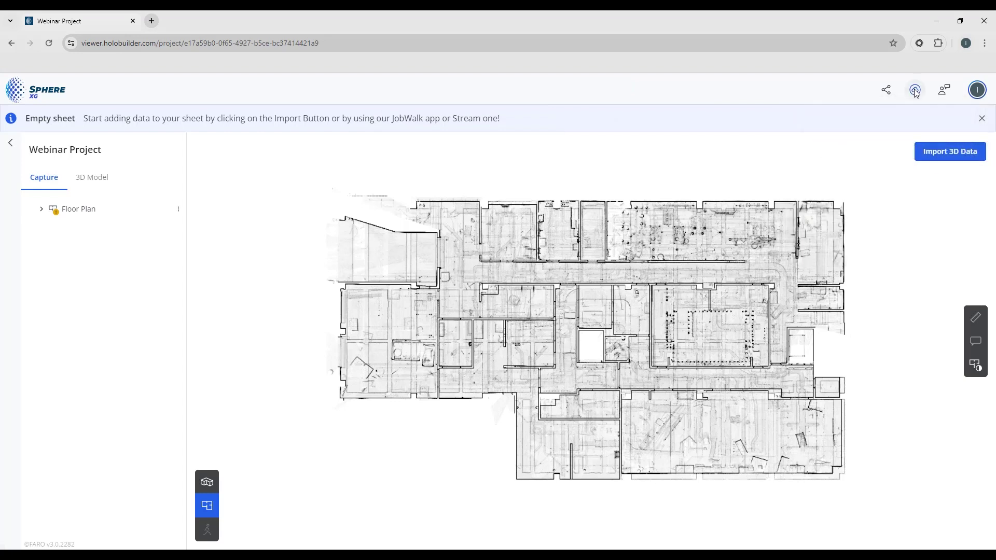
- Expand Floor Plan and its 4D Sessions to show the 04/08/2024 - UTSW Level 1 session
click(41, 209)
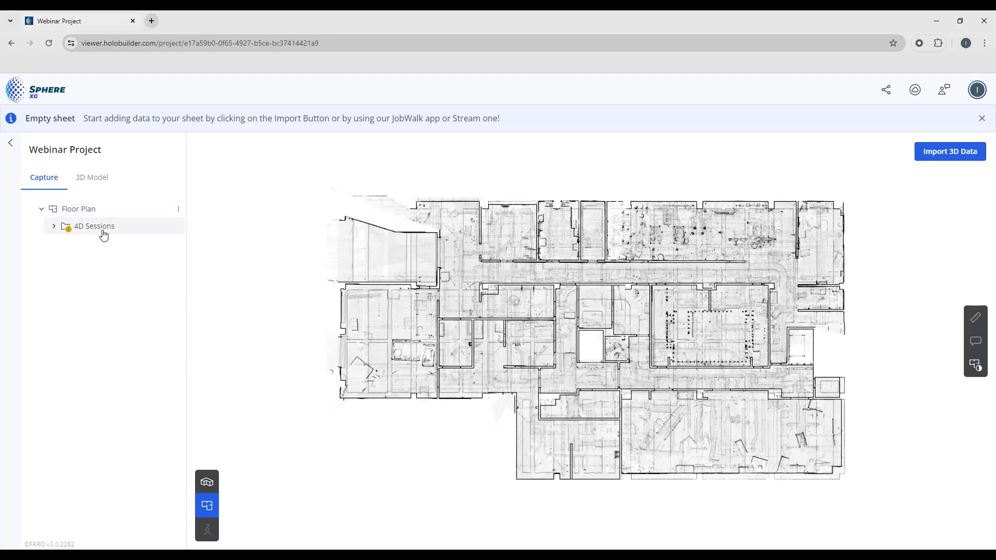
click(54, 226)
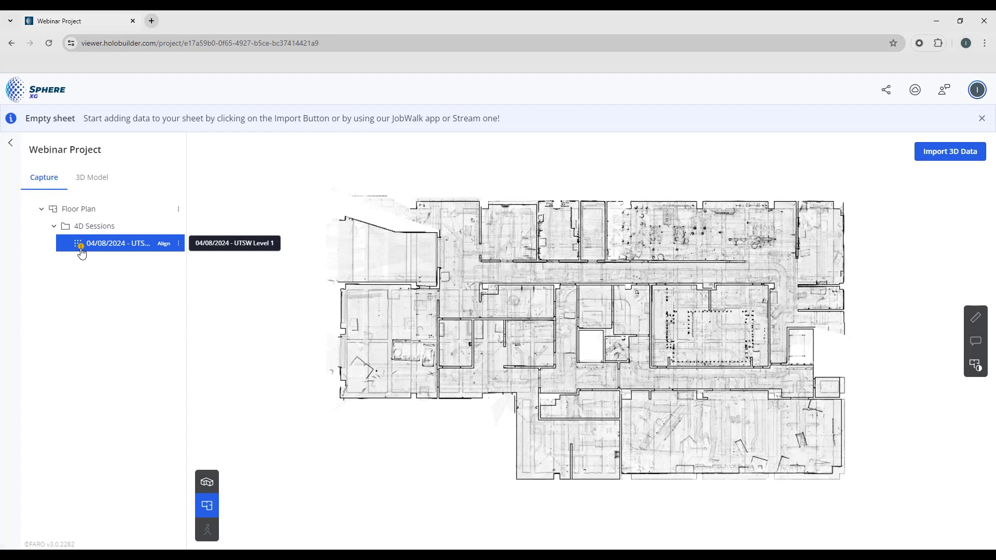
- Start aligning the UTSW Level 1 session and play the Quick Help anchor-point tutorial
click(164, 244)
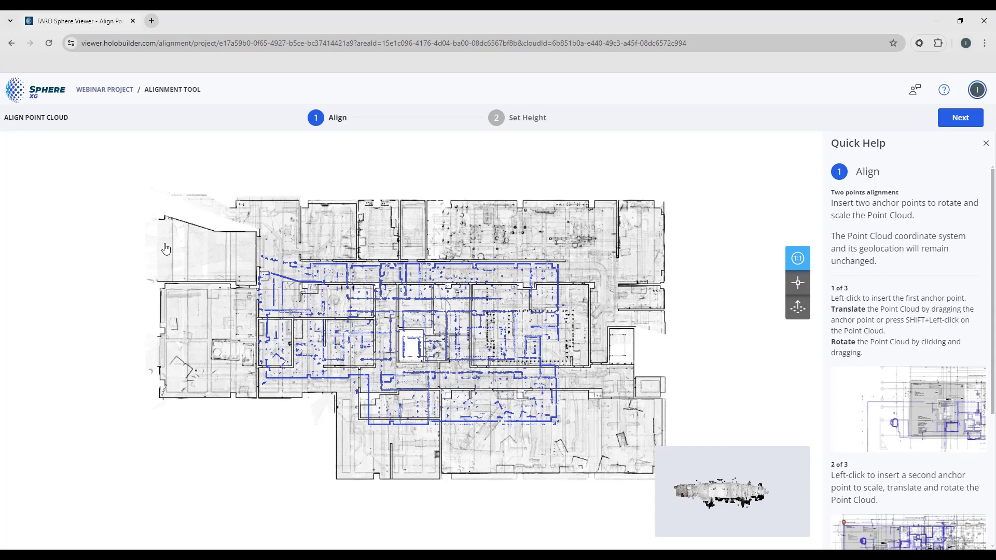
scroll(425, 154, up, 3)
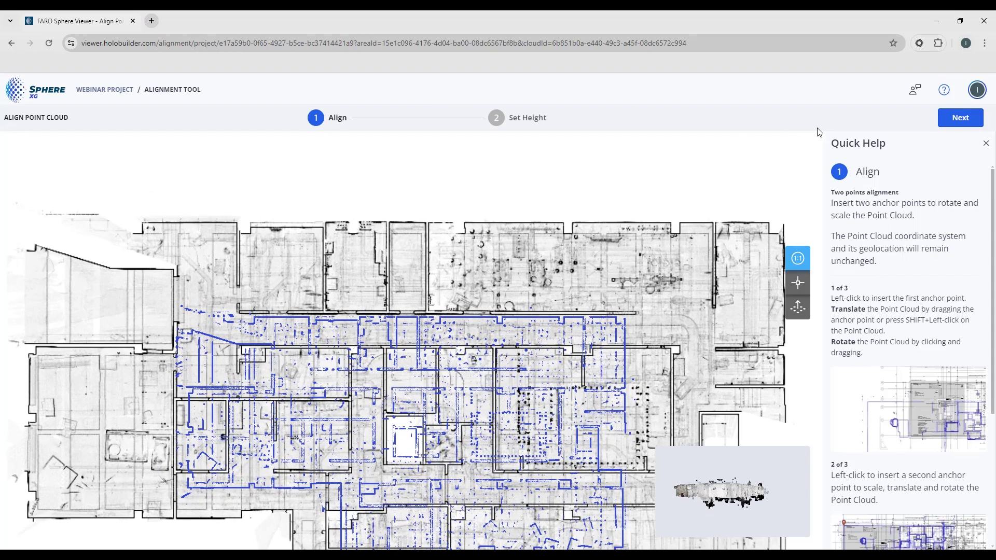
scroll(902, 286, down, 4)
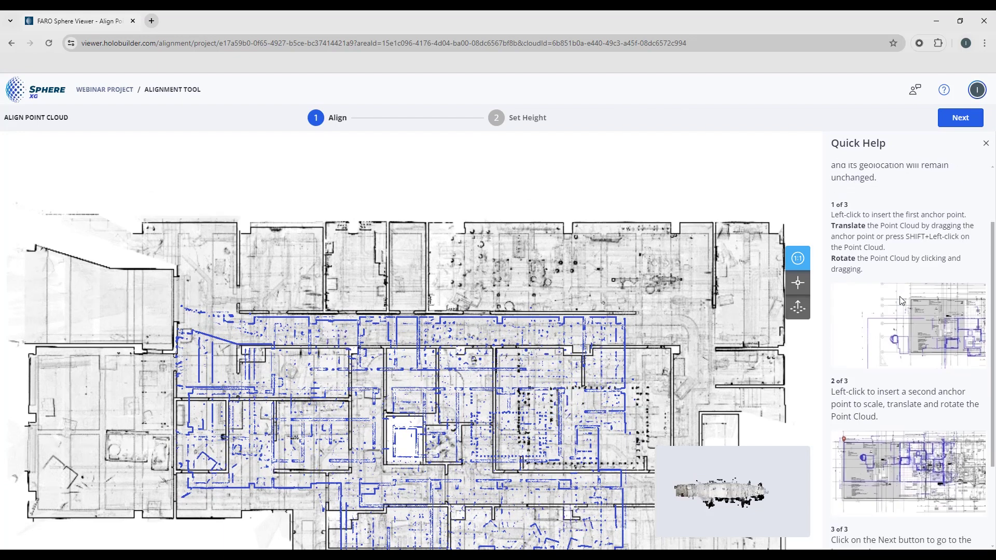
click(897, 351)
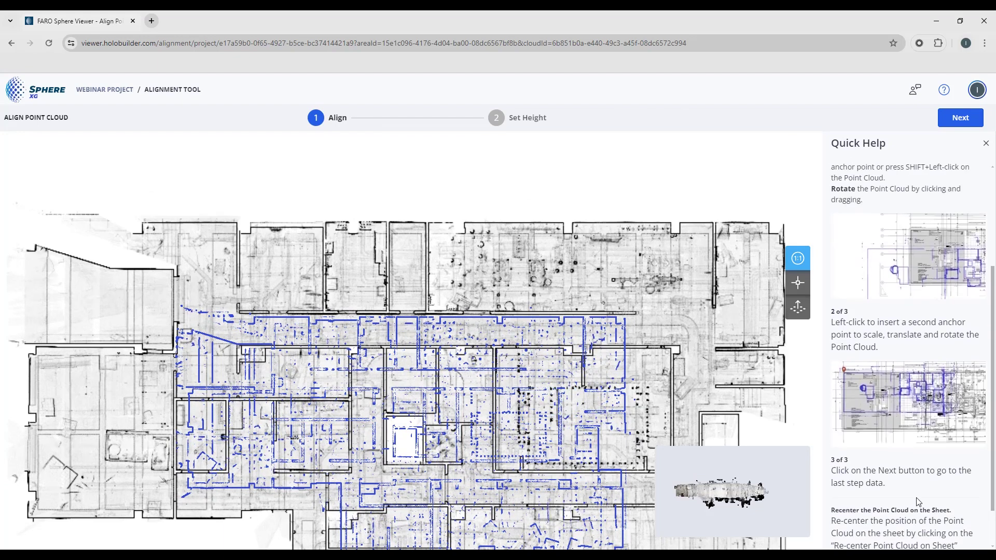
- Close Quick Help and zoom and pan to inspect the blue point cloud over the plan
click(986, 144)
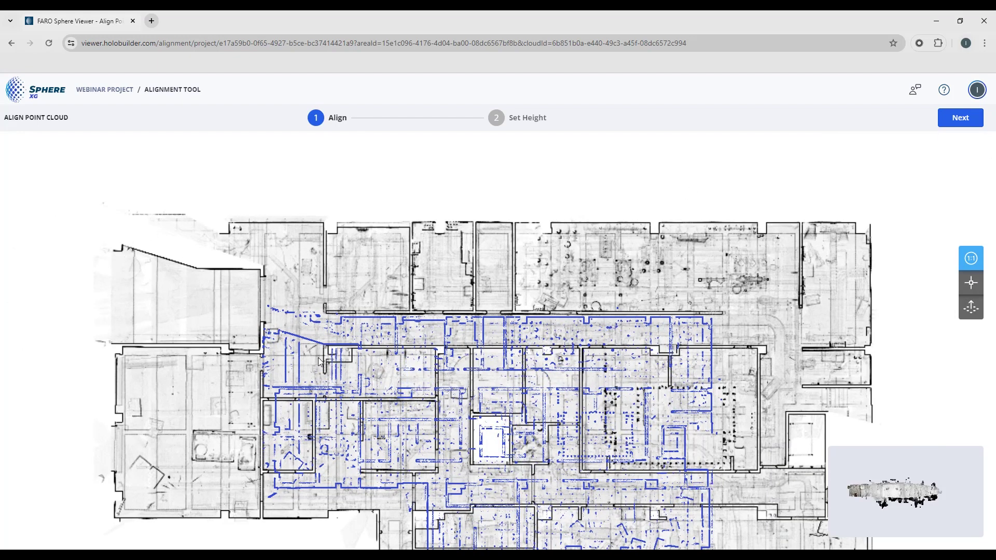
scroll(335, 351, up, 5)
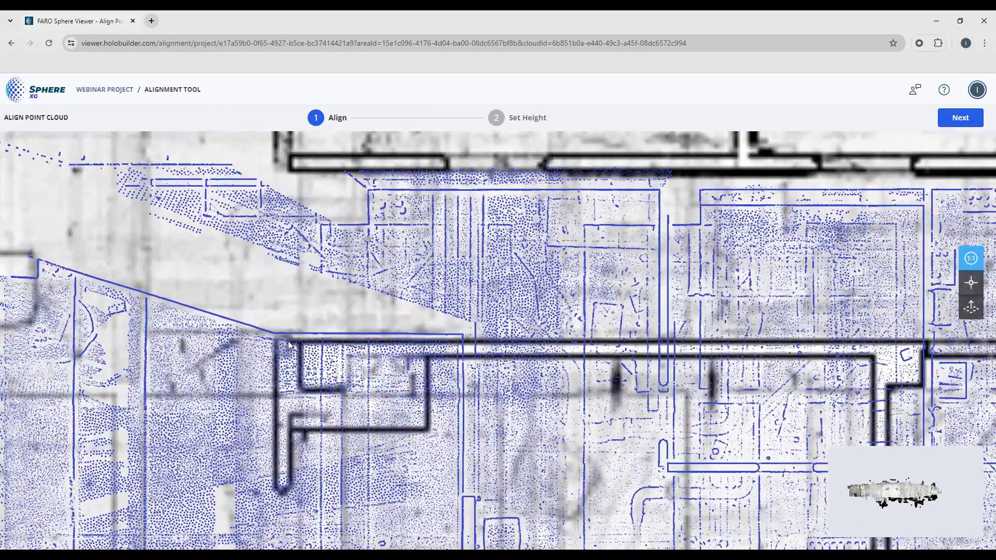
scroll(460, 332, down, 8)
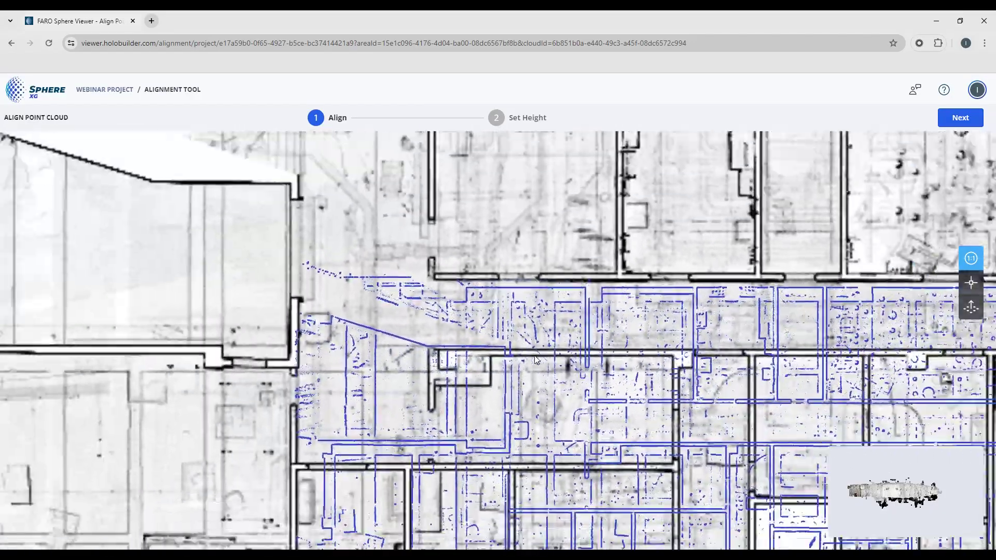
scroll(537, 362, down, 2)
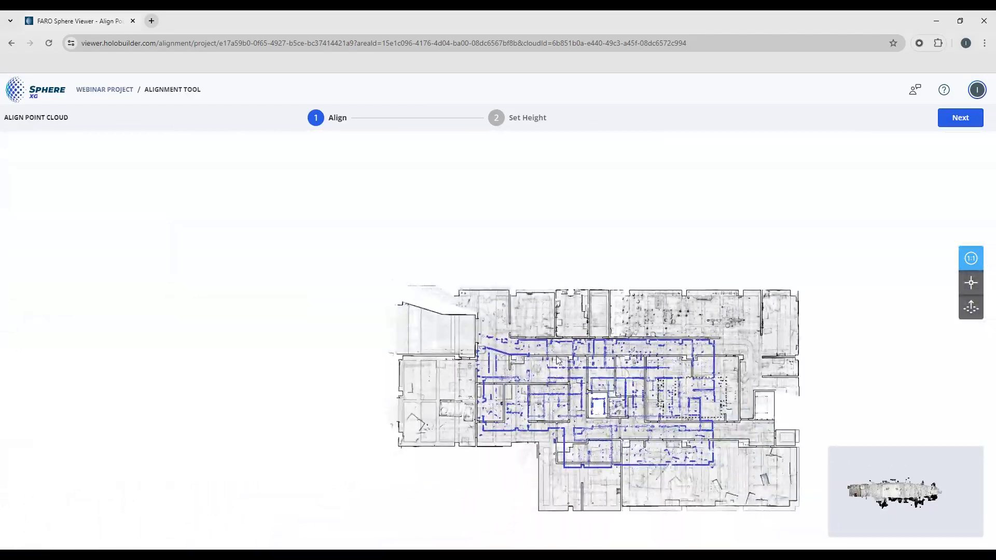
drag(571, 368, 493, 336)
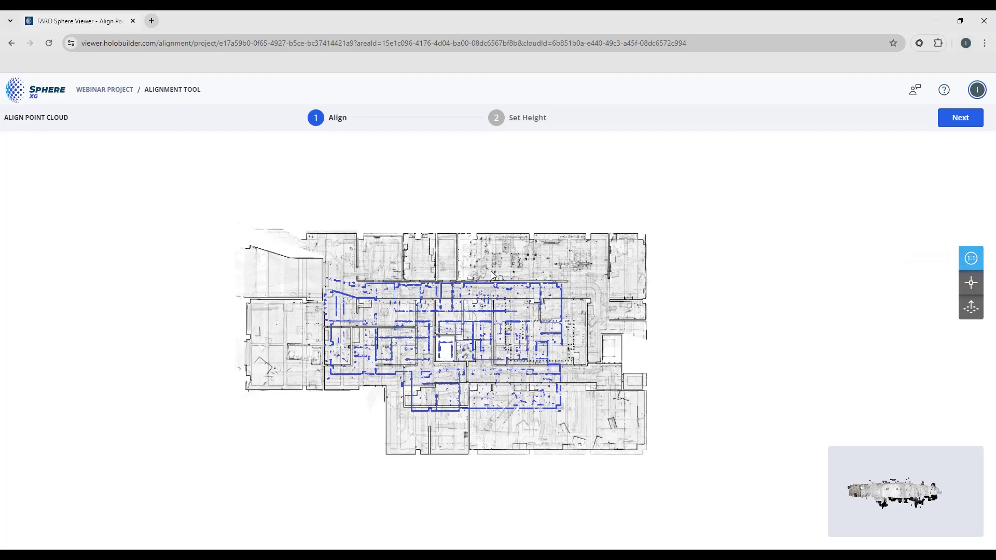
- Place the first anchor pin at the point cloud's top corner and shift it onto the plan
scroll(546, 284, up, 10)
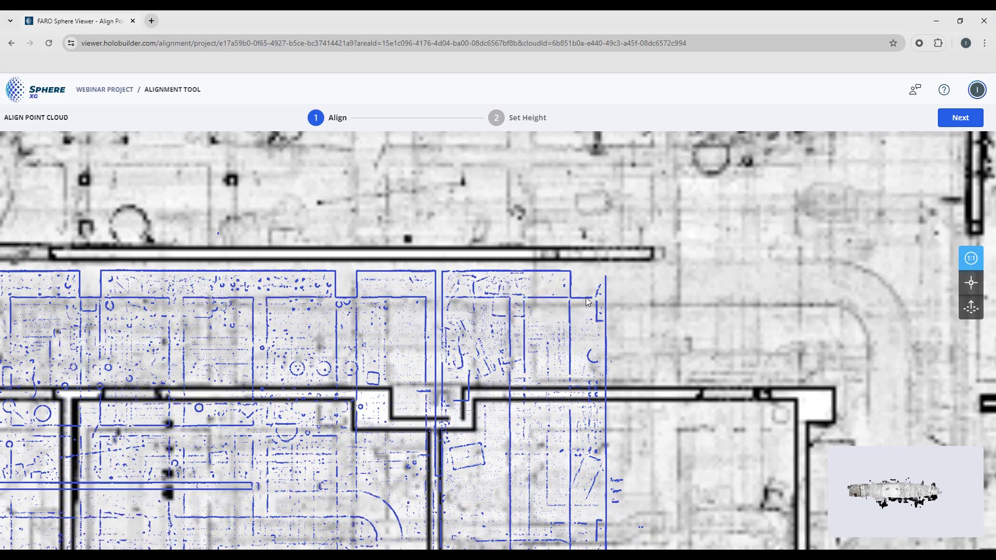
click(570, 271)
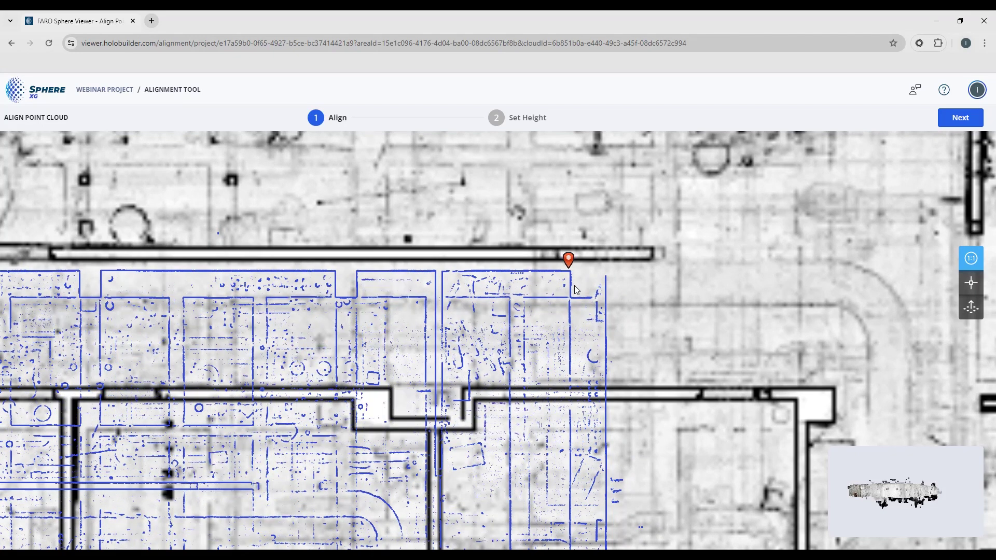
scroll(575, 289, down, 5)
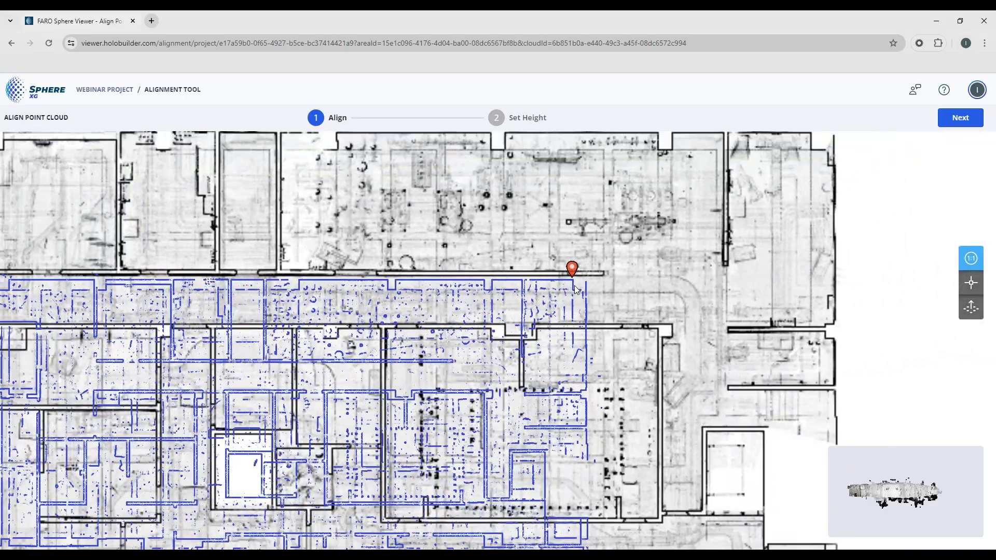
scroll(575, 289, down, 2)
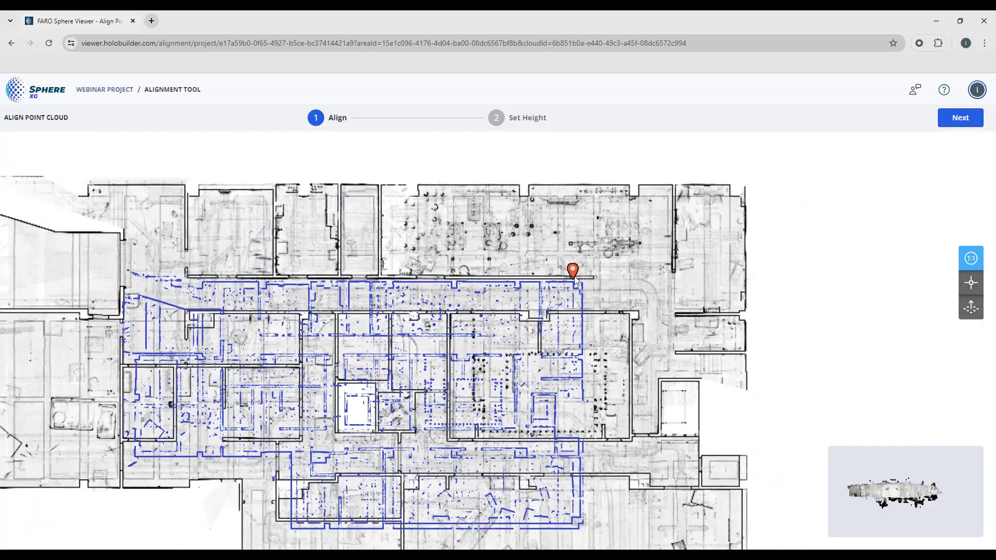
drag(574, 274, 732, 178)
- Drop a second anchor pin on the point cloud's lower-left corner
scroll(733, 186, up, 5)
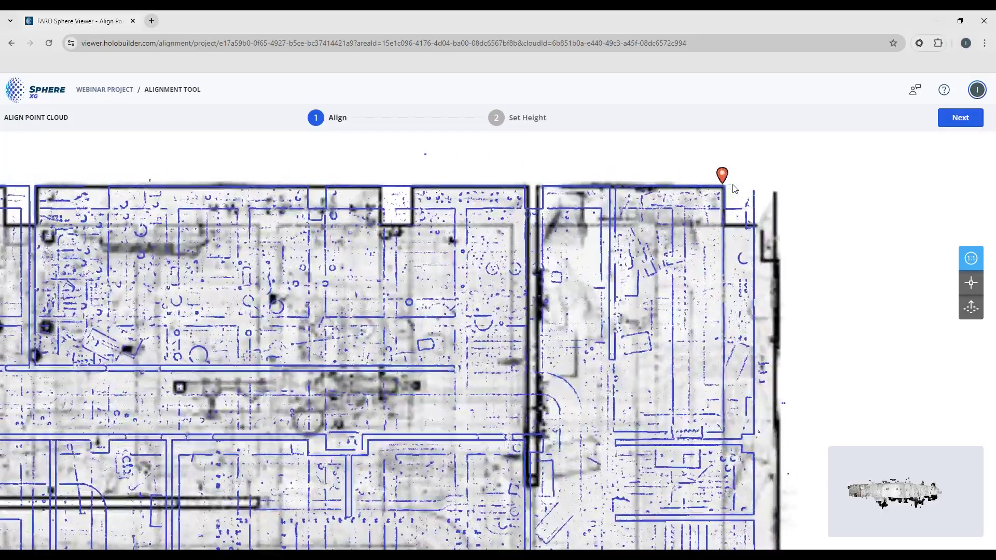
scroll(726, 186, up, 3)
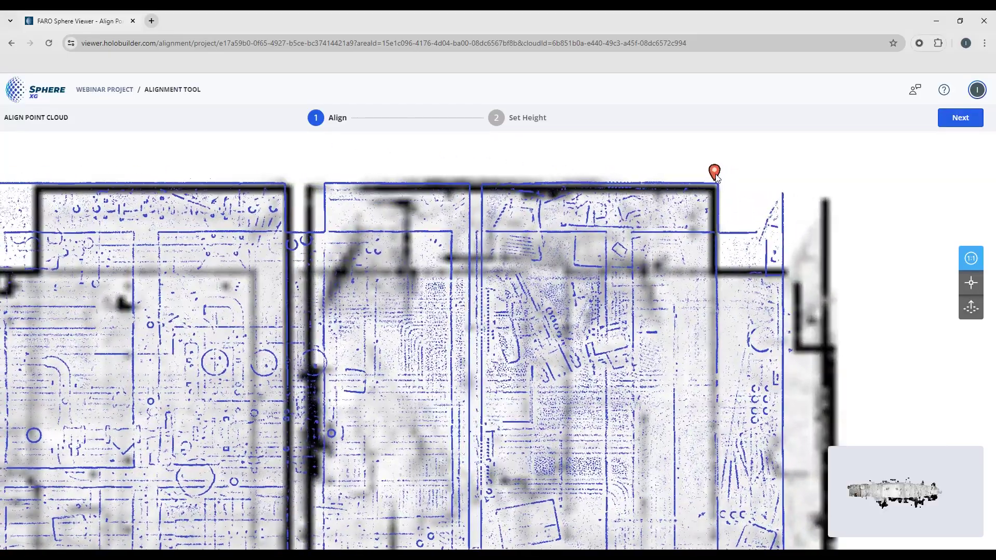
scroll(675, 291, down, 5)
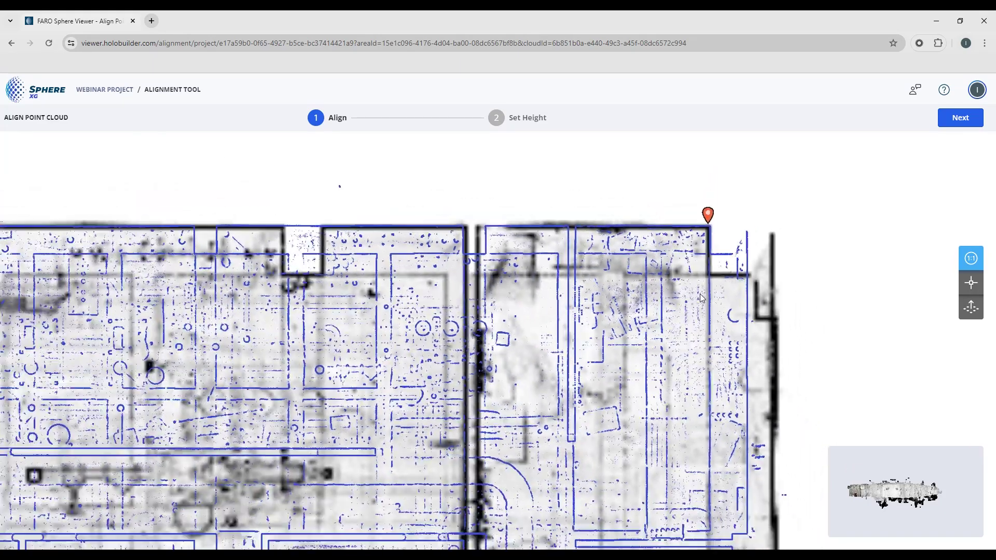
scroll(595, 386, down, 5)
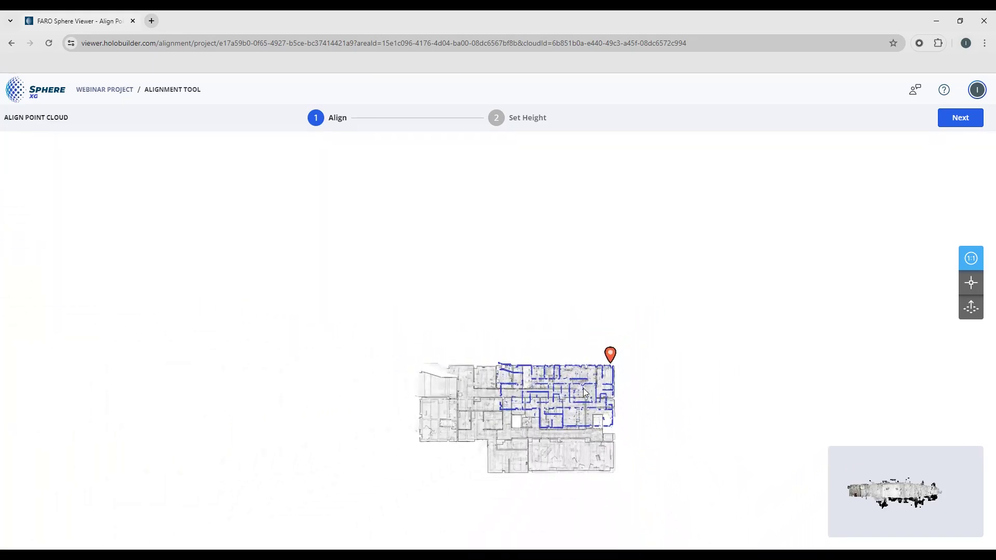
drag(594, 382, 595, 320)
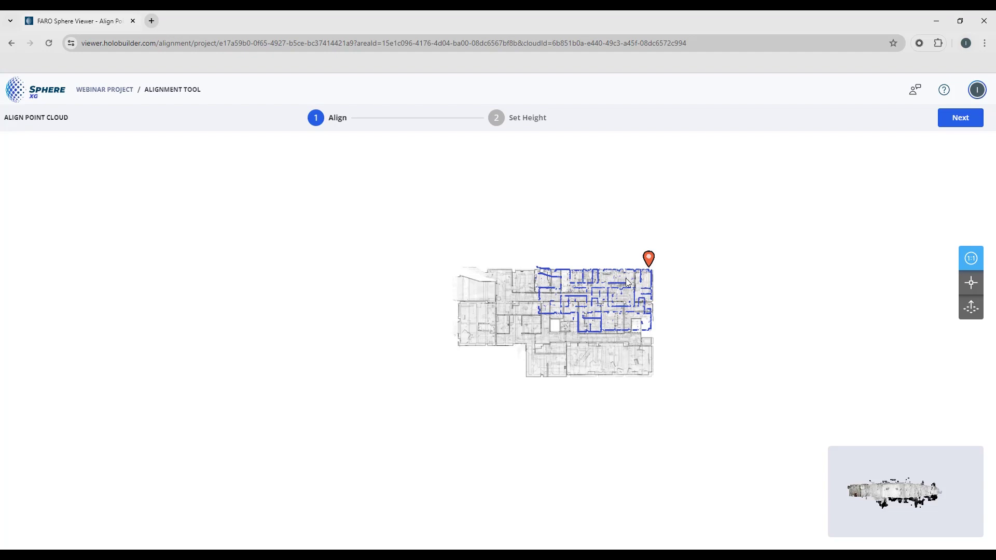
scroll(565, 341, up, 10)
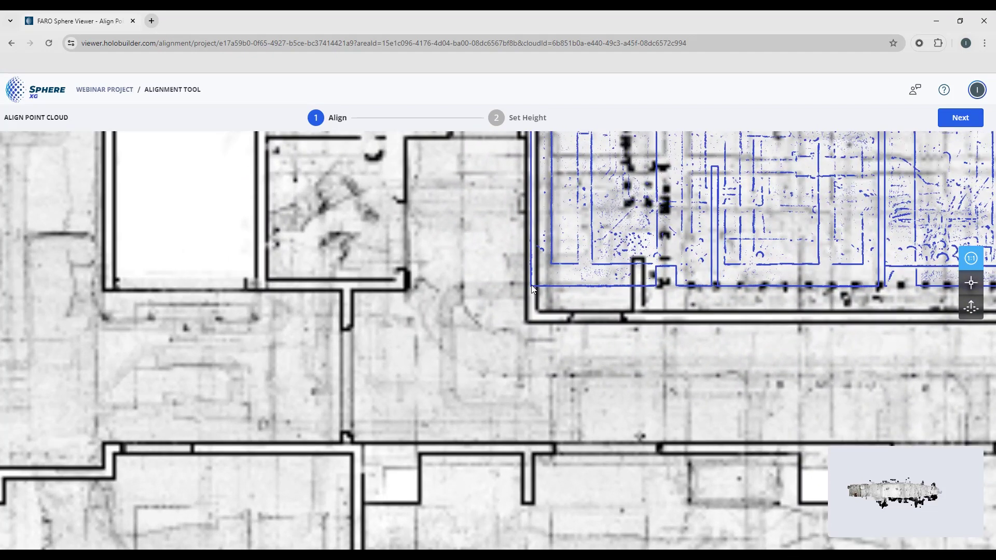
click(531, 284)
scroll(543, 303, down, 3)
scroll(542, 303, down, 5)
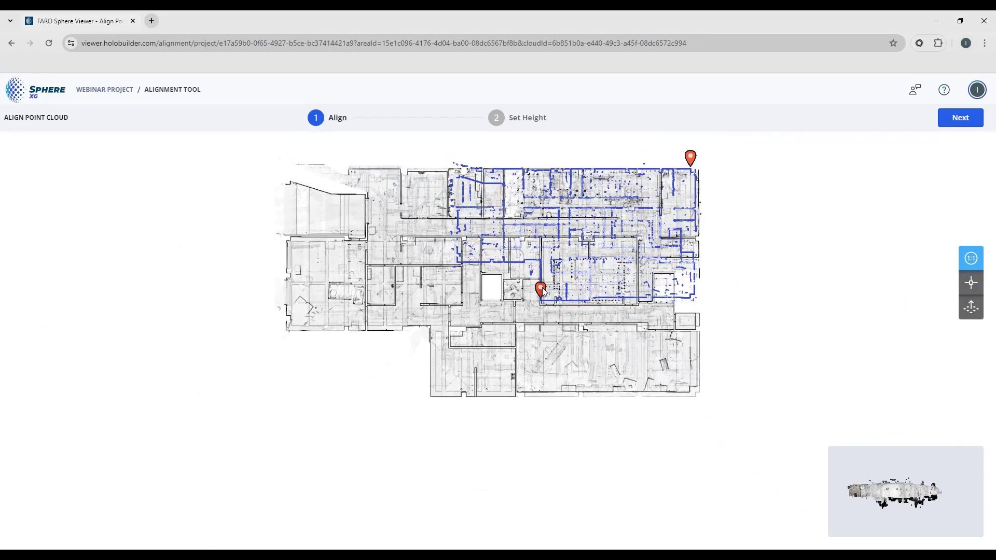
- Drag the second pin onto the floor plan's bottom-left corner and check the fit by zooming
drag(539, 293, 436, 389)
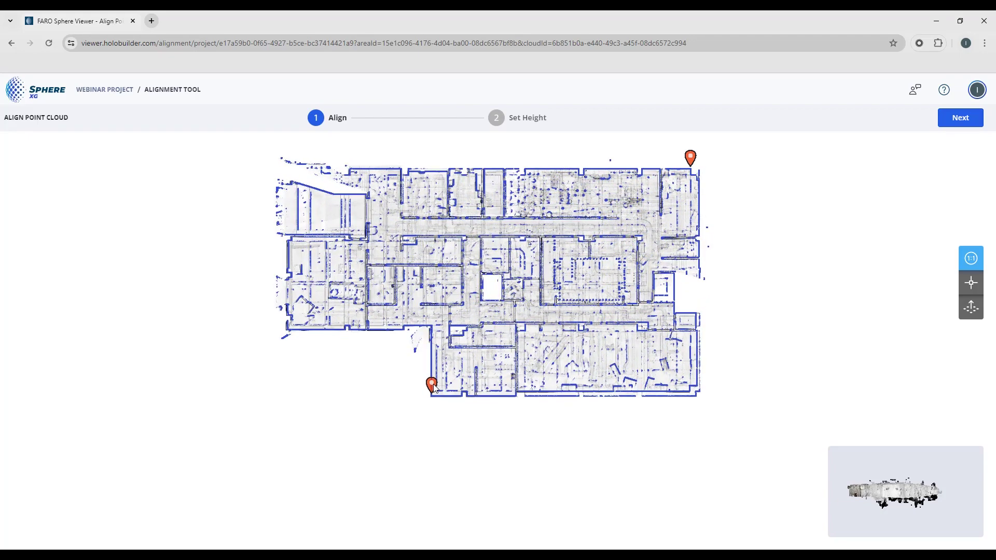
drag(434, 389, 433, 389)
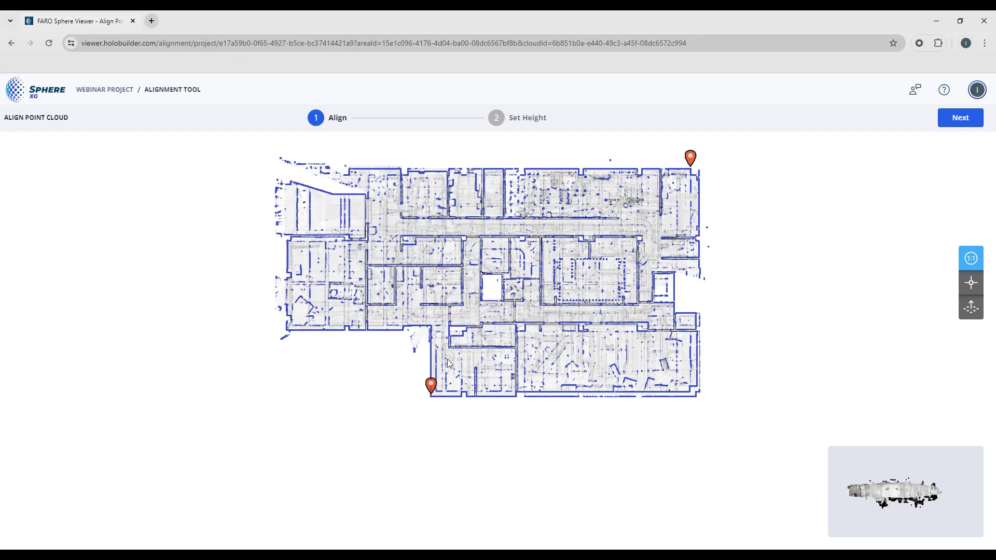
scroll(435, 387, up, 10)
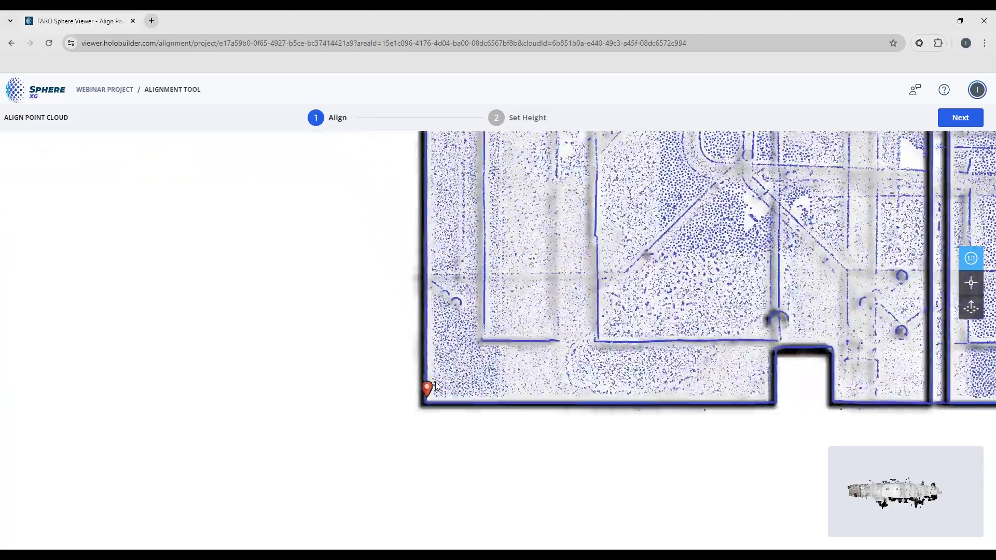
scroll(434, 387, up, 10)
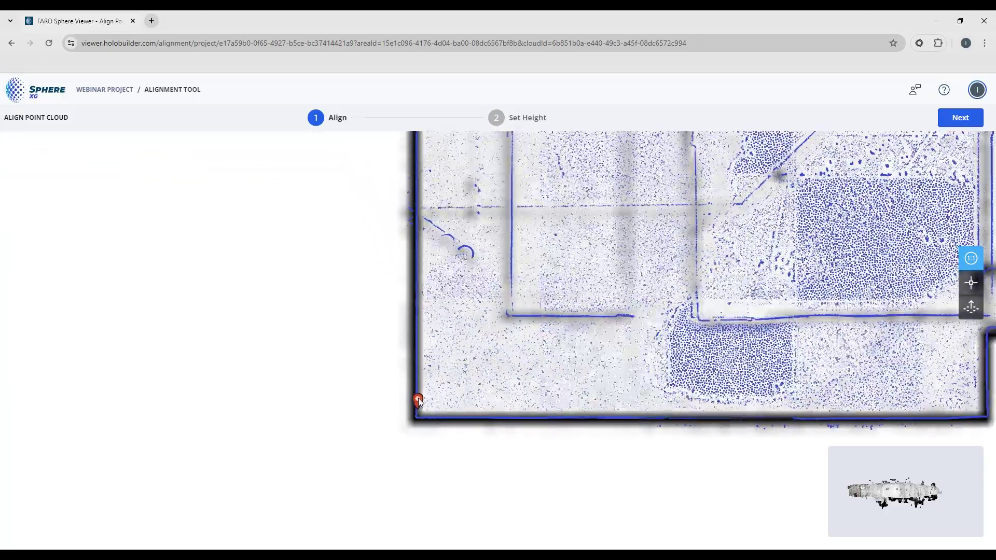
scroll(612, 341, down, 10)
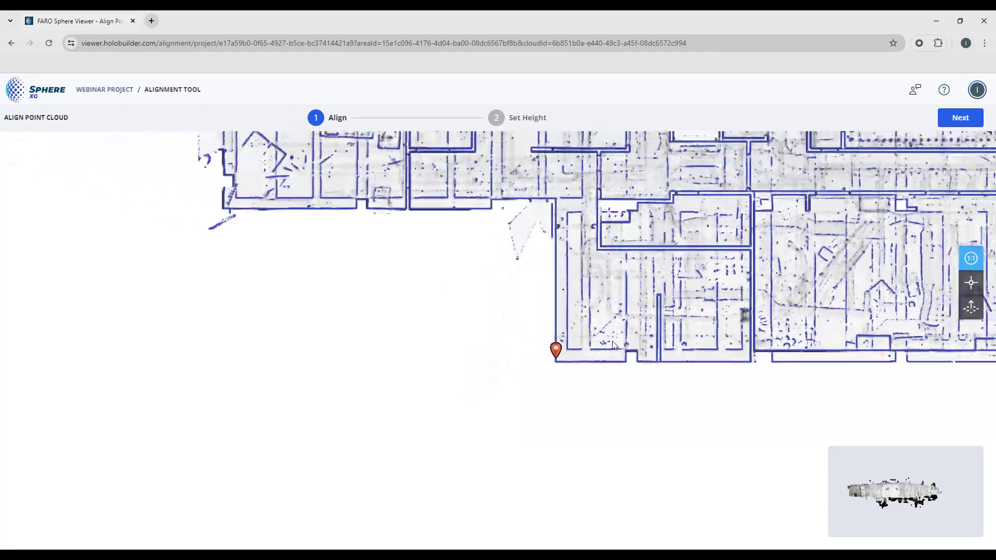
scroll(612, 341, down, 5)
scroll(761, 327, up, 5)
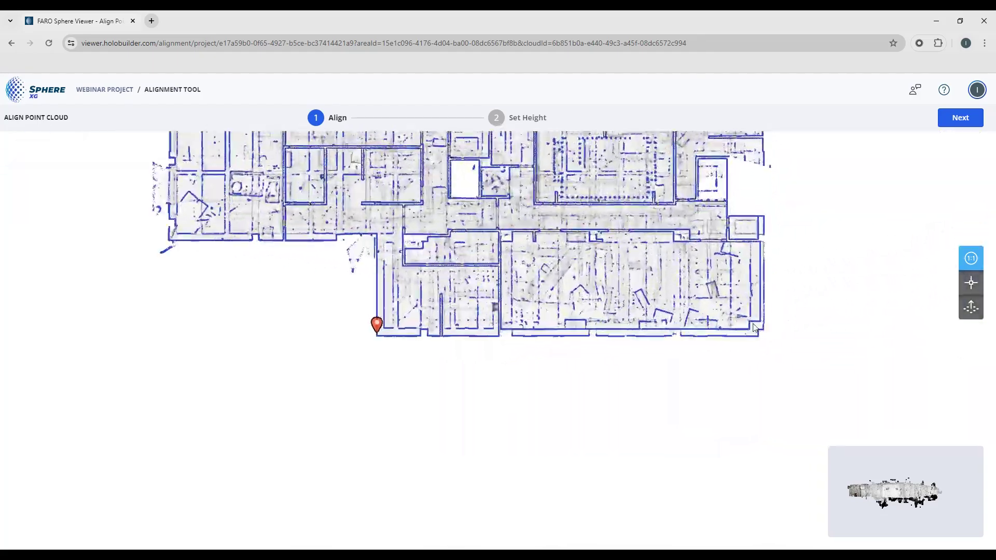
scroll(753, 327, up, 5)
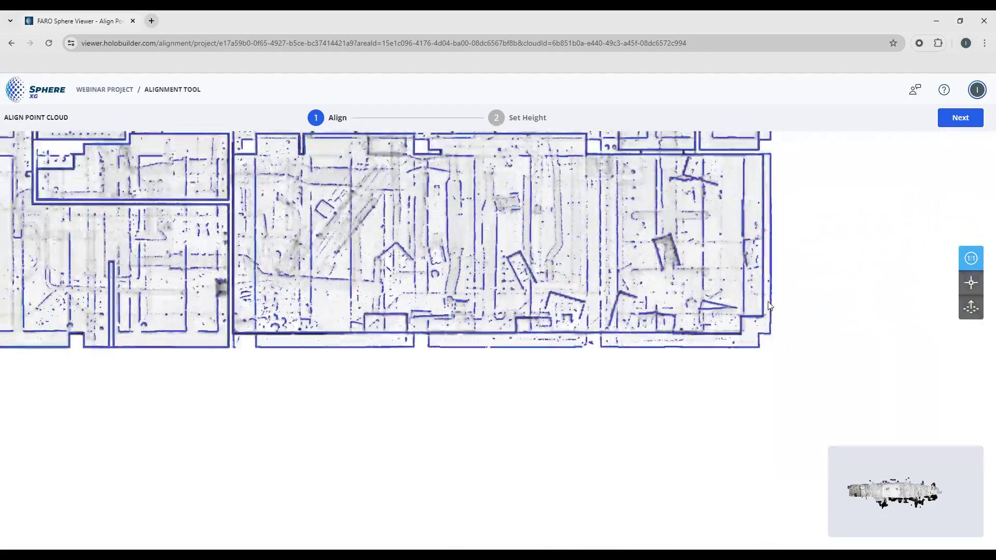
scroll(781, 222, down, 6)
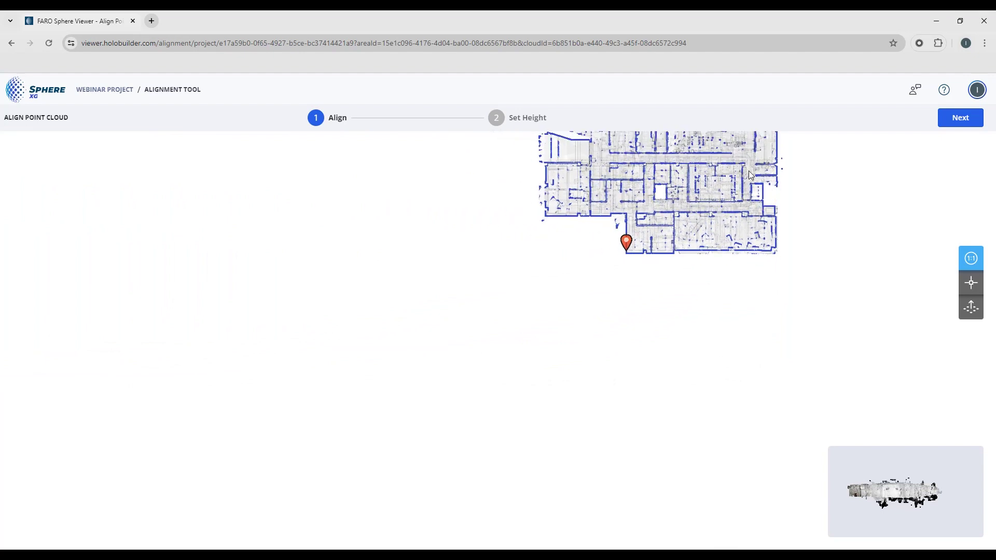
- Nudge the lower-left pin left until the blue outer walls match the black plan walls
drag(748, 175, 544, 346)
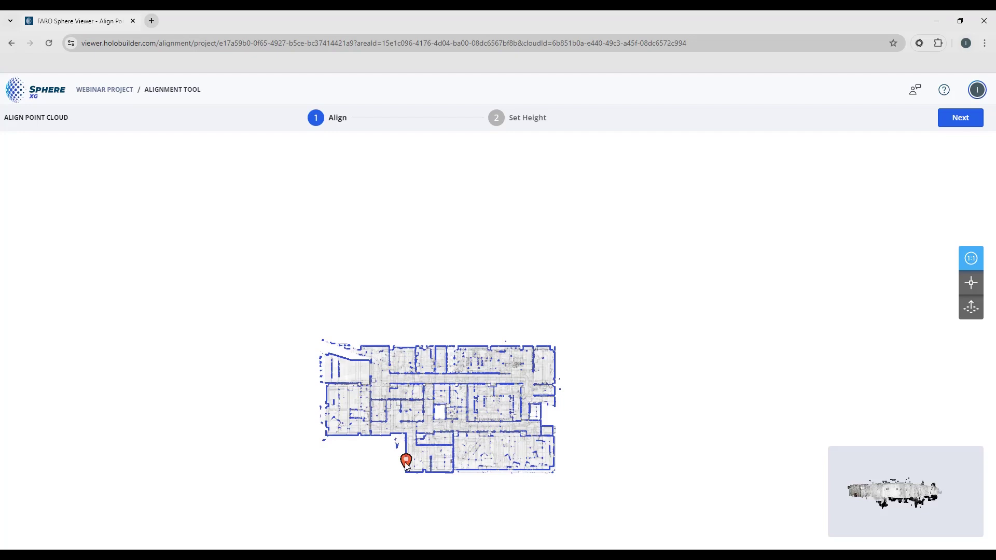
mouse_move(406, 464)
mouse_down()
mouse_move(418, 450)
mouse_move(447, 458)
mouse_move(425, 470)
mouse_move(410, 459)
mouse_up()
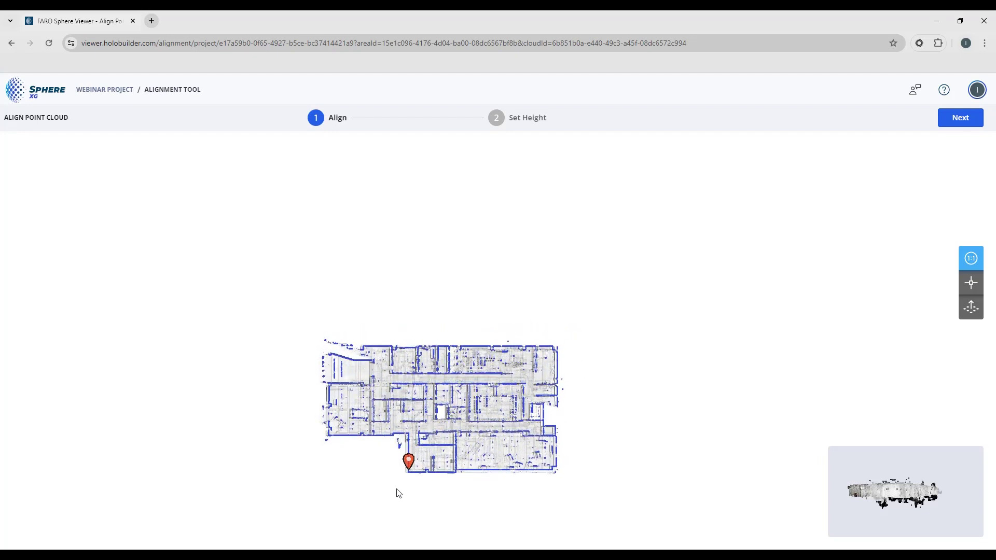
scroll(421, 457, up, 10)
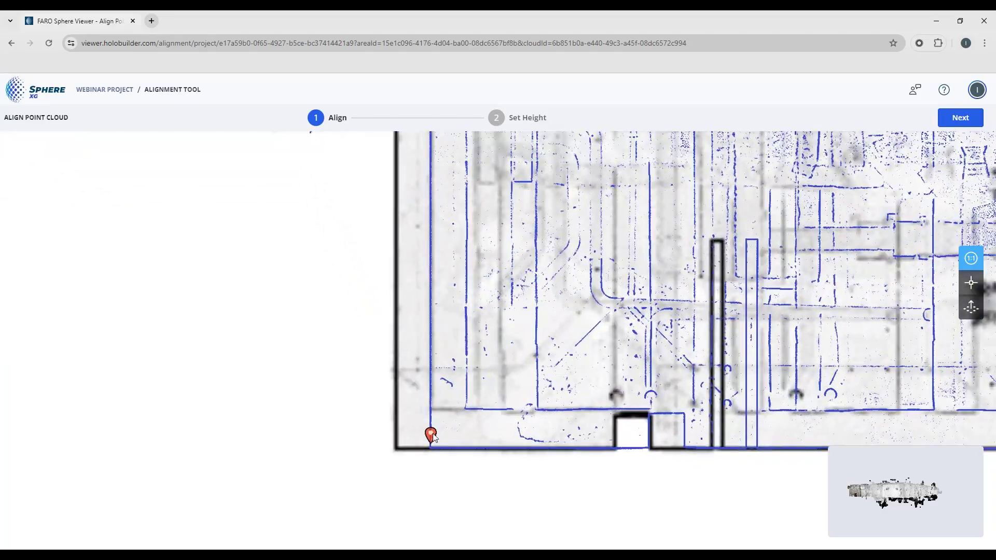
drag(434, 438, 400, 438)
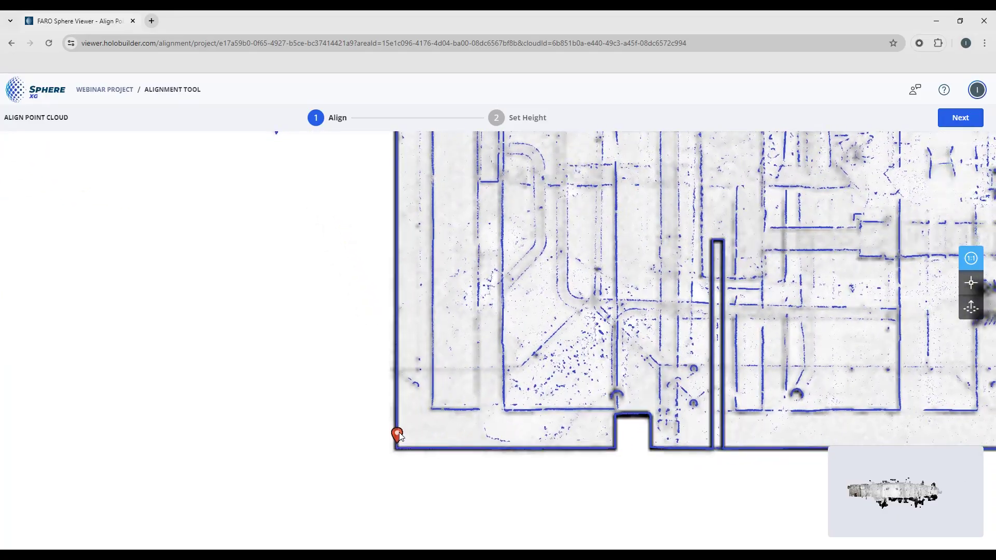
scroll(590, 375, down, 10)
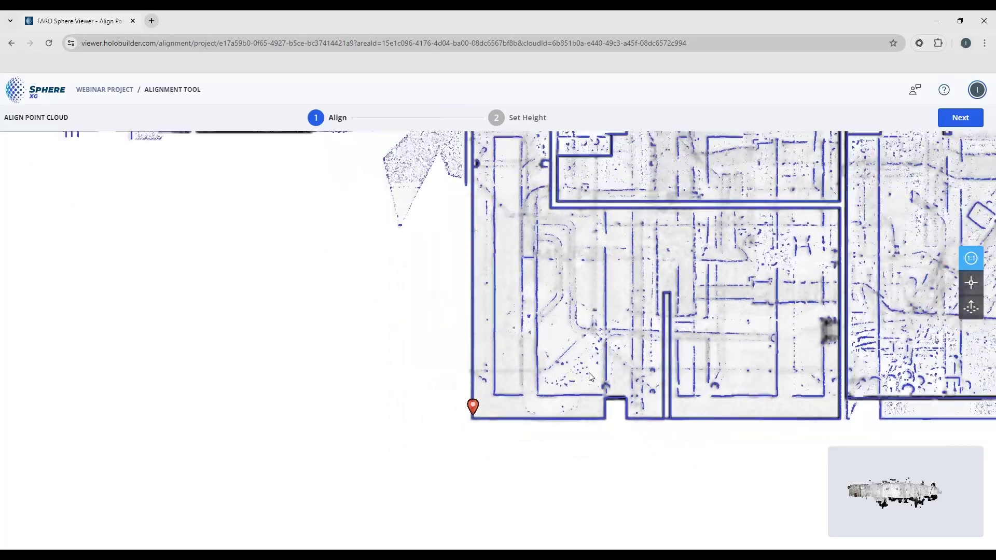
scroll(797, 307, down, 3)
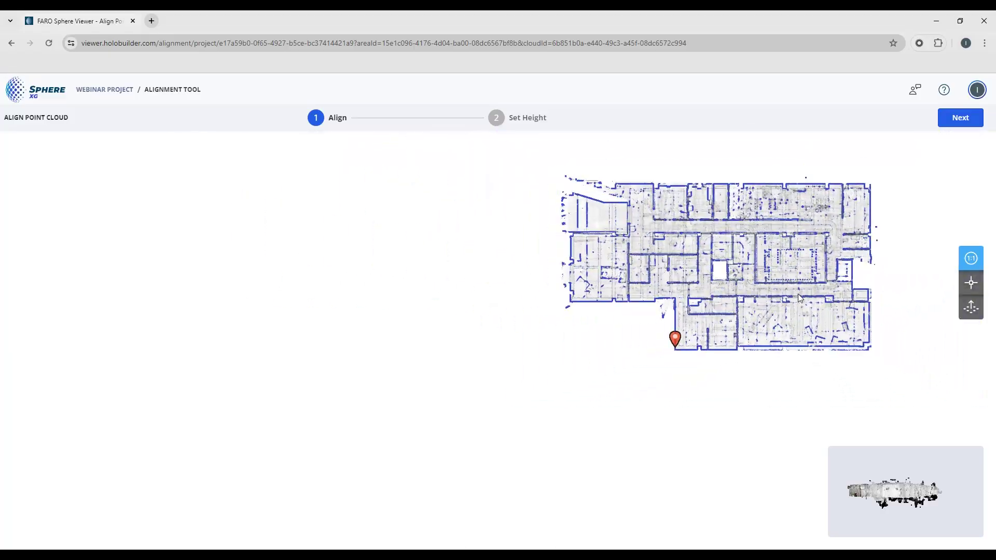
scroll(658, 240, up, 5)
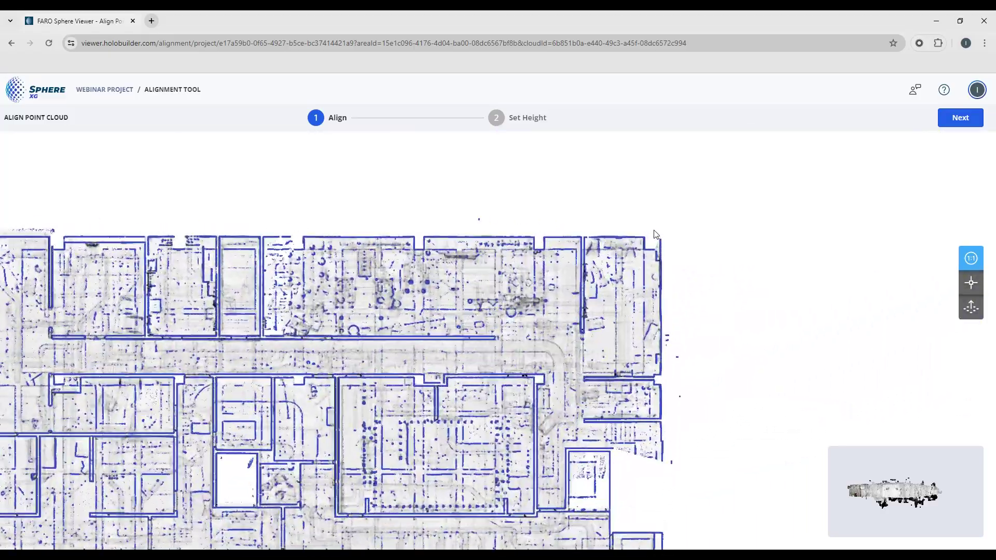
scroll(660, 248, down, 5)
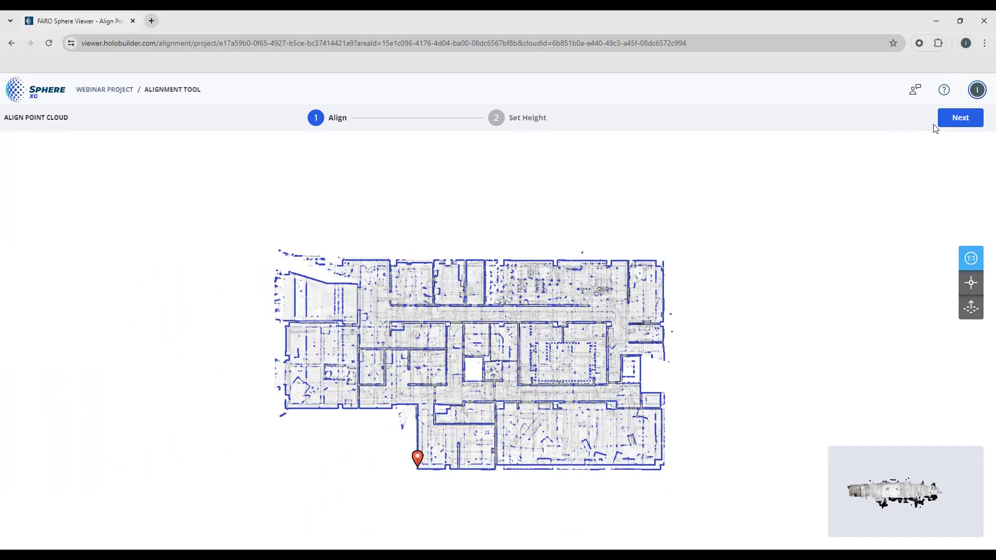
- On Set Height, lower the yellow height marker slightly and orbit to check the 3D scan
click(961, 117)
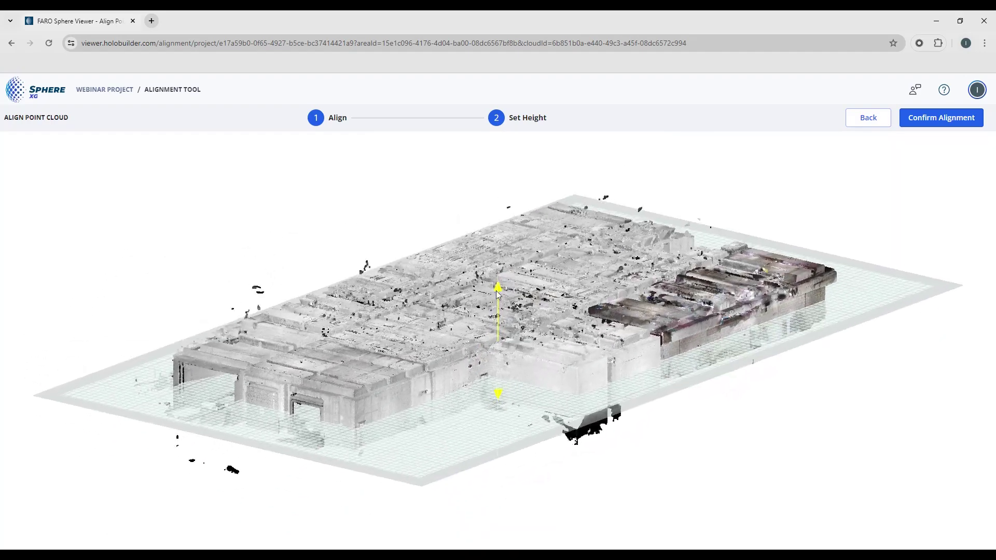
drag(502, 265, 509, 269)
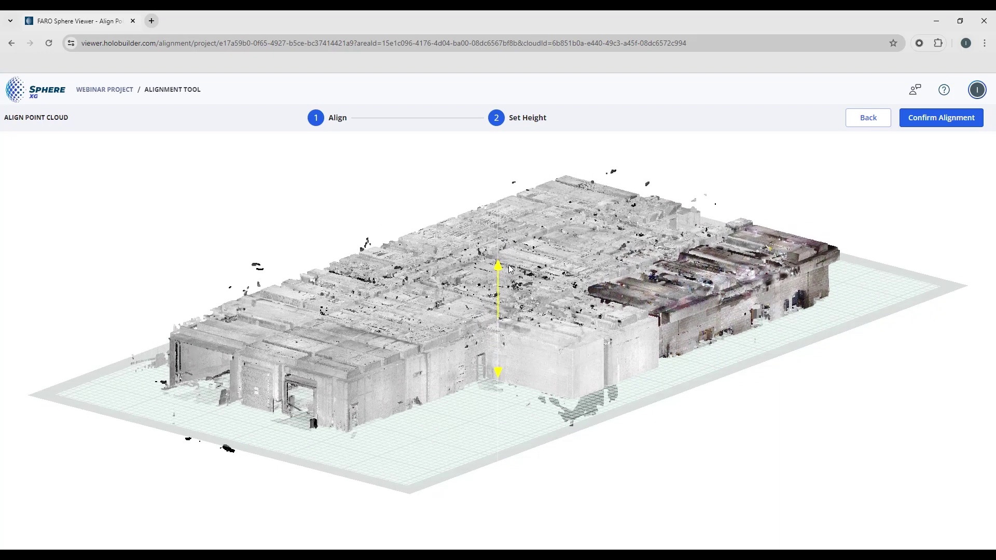
drag(576, 378, 505, 299)
mouse_move(597, 374)
mouse_down()
mouse_move(683, 406)
mouse_move(583, 378)
mouse_move(594, 363)
mouse_up()
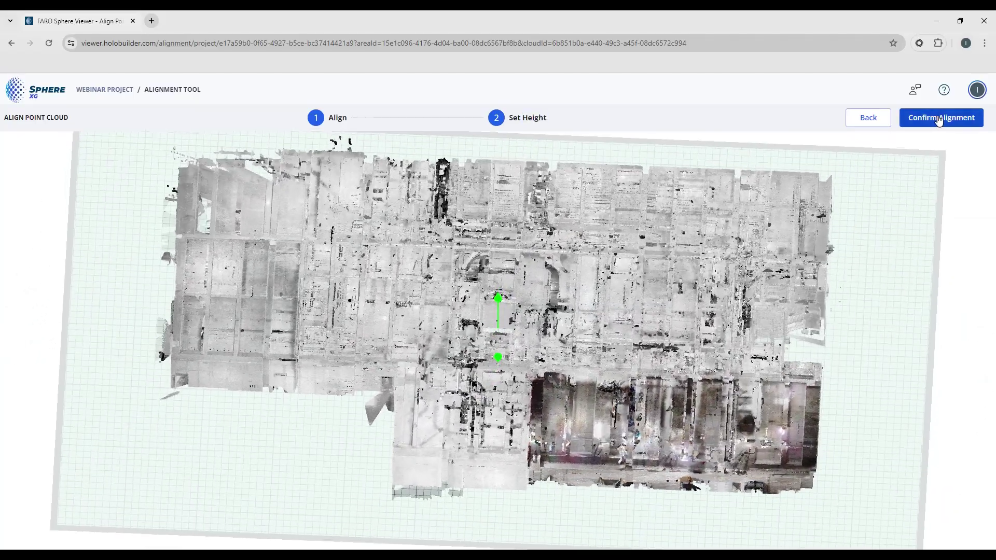
- Confirm the point cloud alignment and acknowledge completion to return to the Floor Plan sheet
click(911, 119)
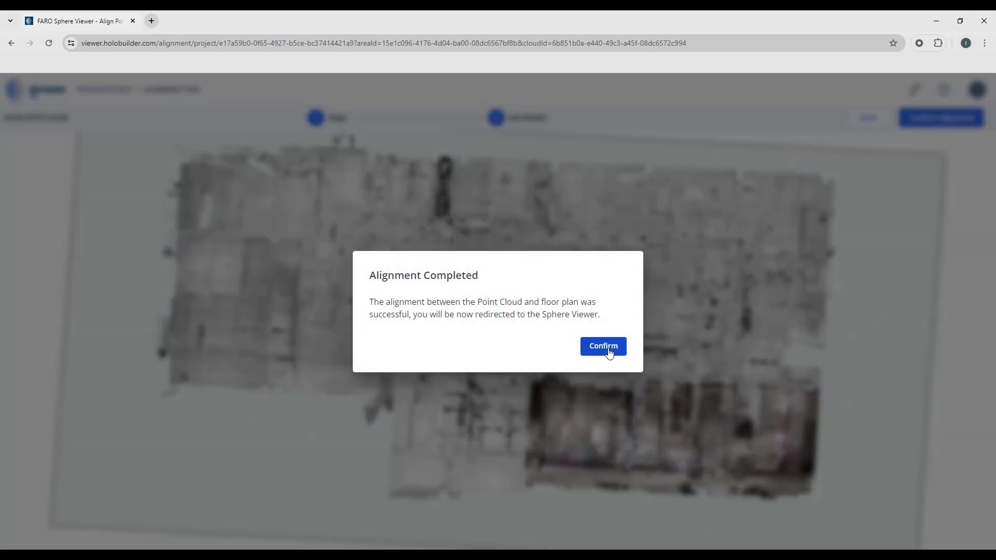
click(606, 348)
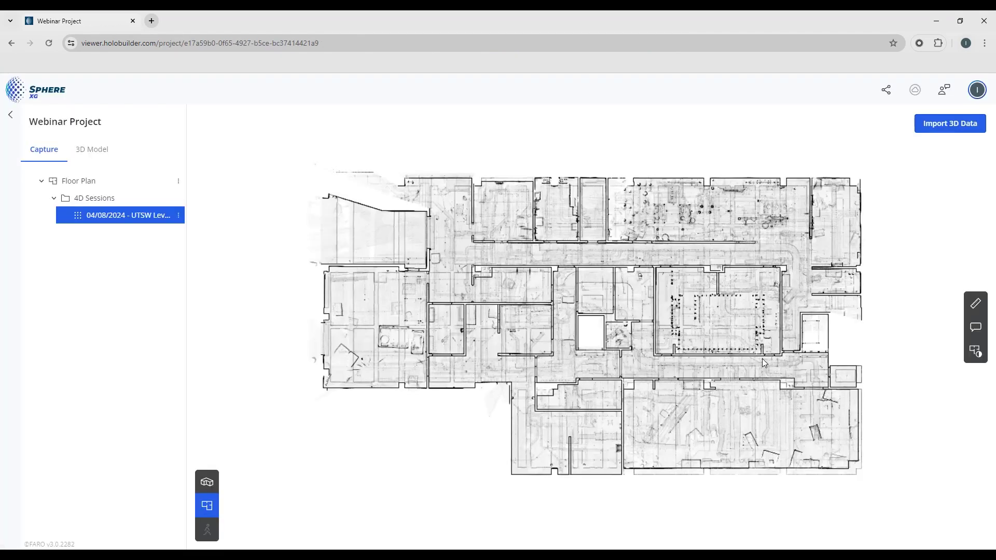